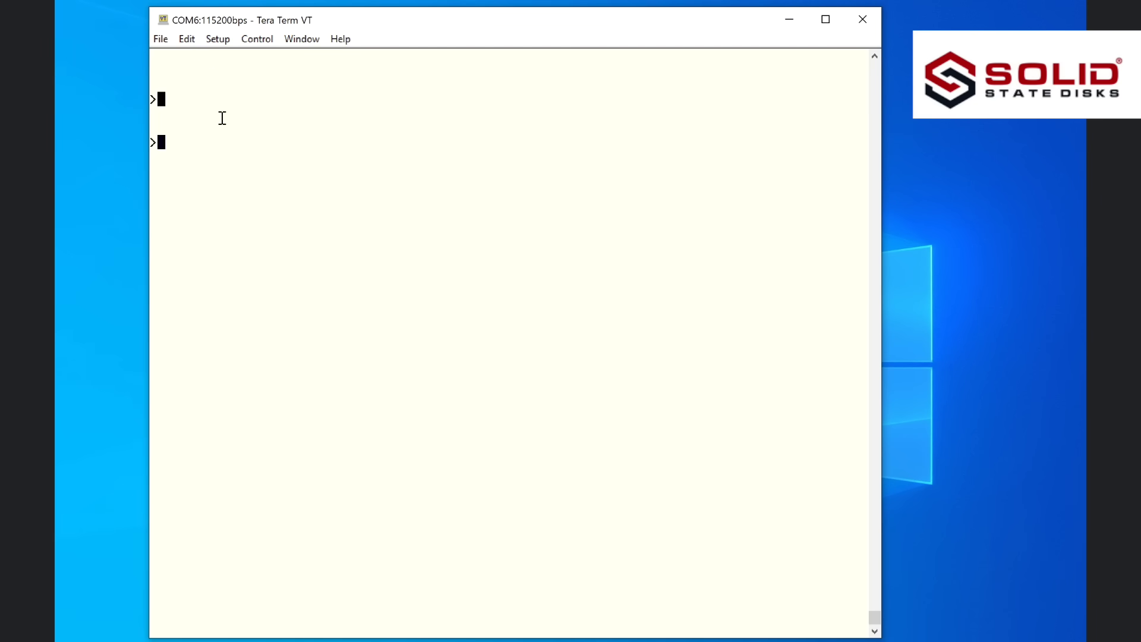
pyautogui.write('LIS')
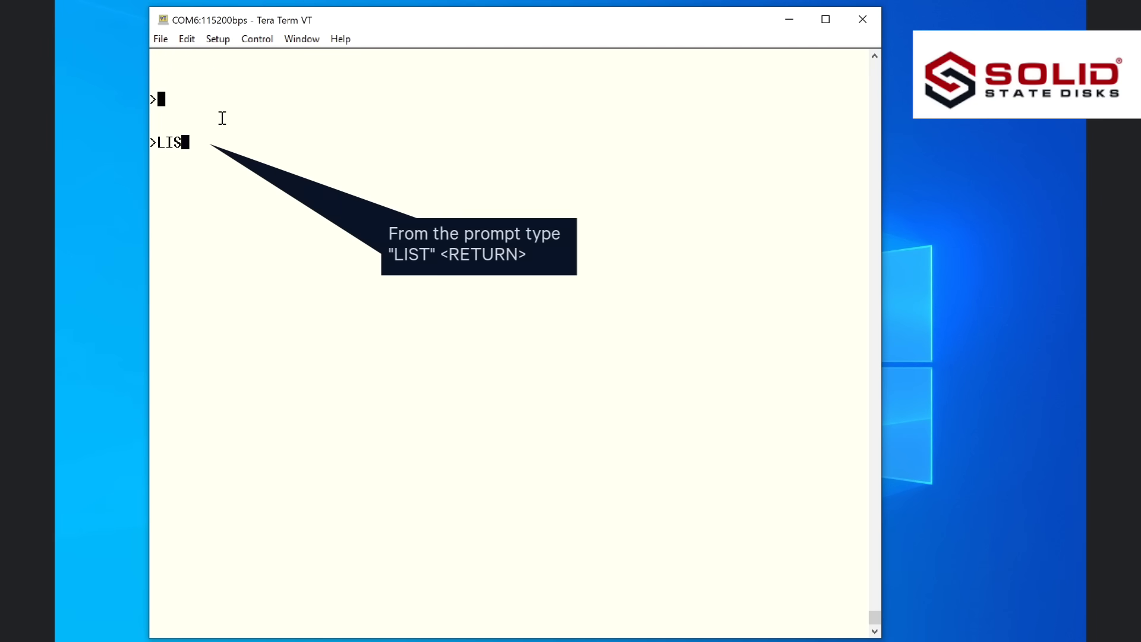
pyautogui.write('T')
# Run LIST and show the full emulation table down to WORKBIT CATS_3 and a fresh prompt
pyautogui.press('Return')
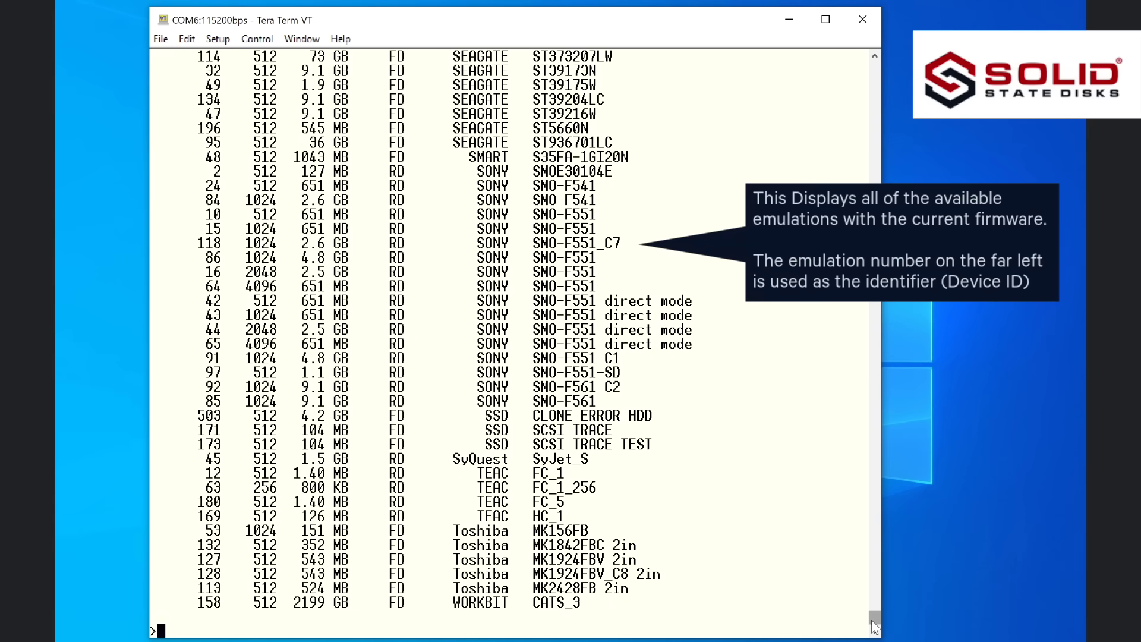
pyautogui.moveTo(875, 627)
pyautogui.mouseDown()
pyautogui.moveTo(874, 433)
pyautogui.moveTo(846, 442)
pyautogui.mouseUp()
pyautogui.press('Return')
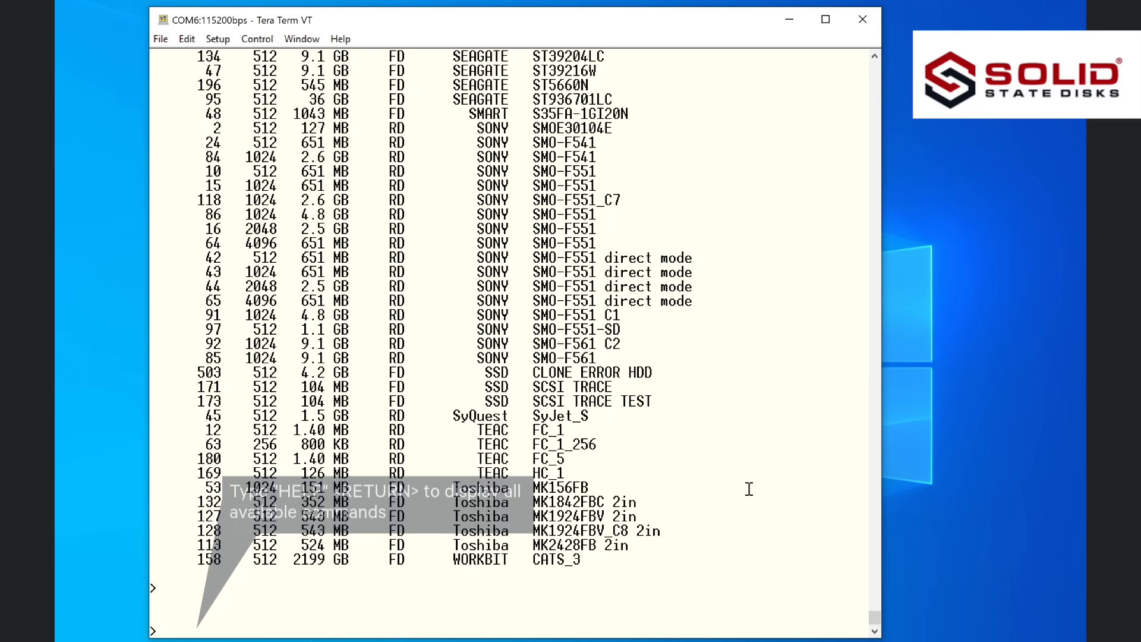
pyautogui.write('HELP')
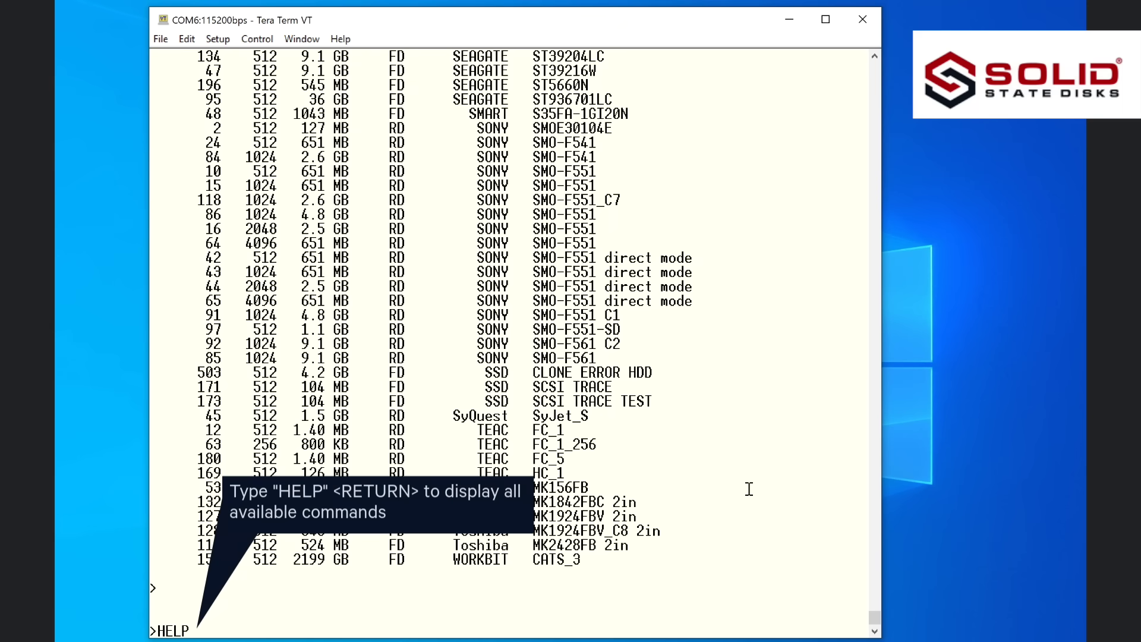
# Run HELP and scroll up to the start of the command descriptions
pyautogui.press('Return')
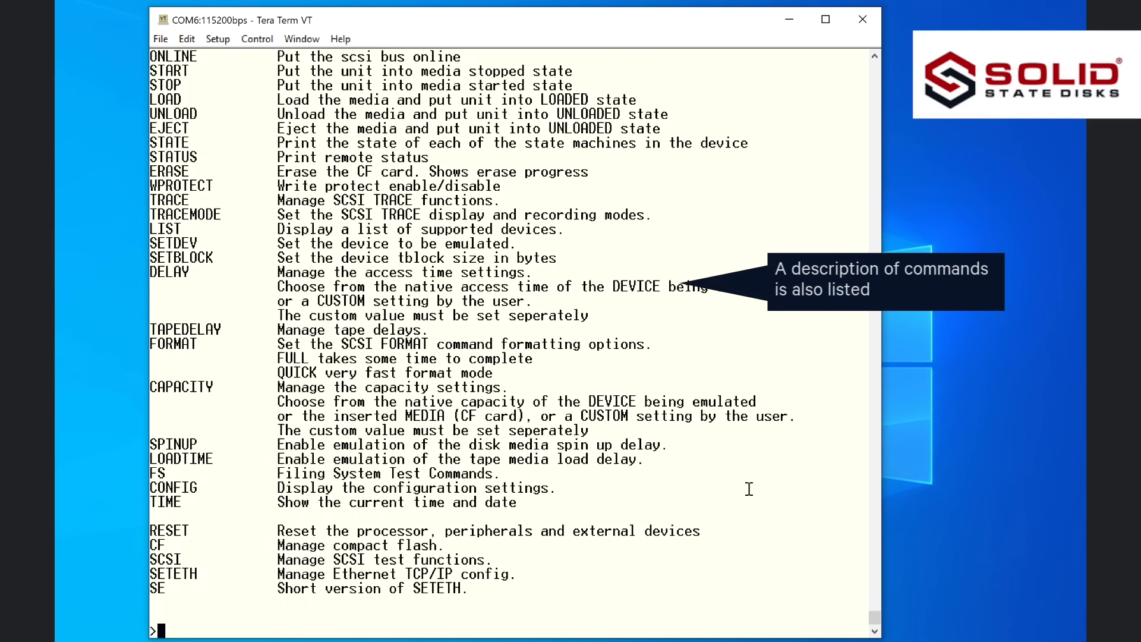
pyautogui.click(875, 57)
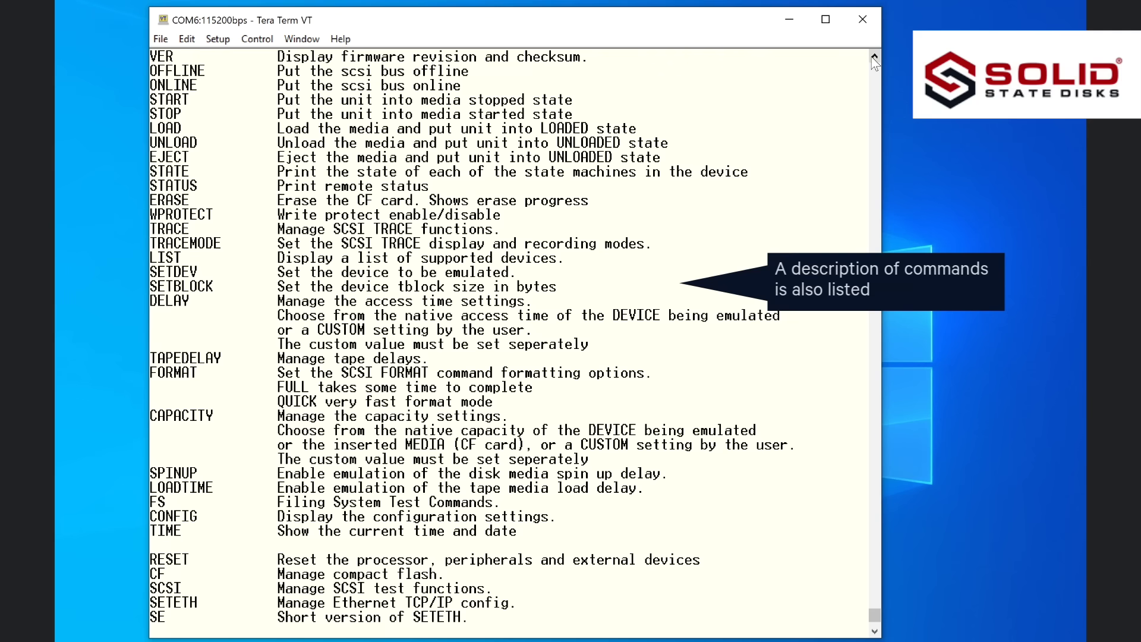
pyautogui.click(874, 57)
pyautogui.click(874, 57)
pyautogui.click(874, 57)
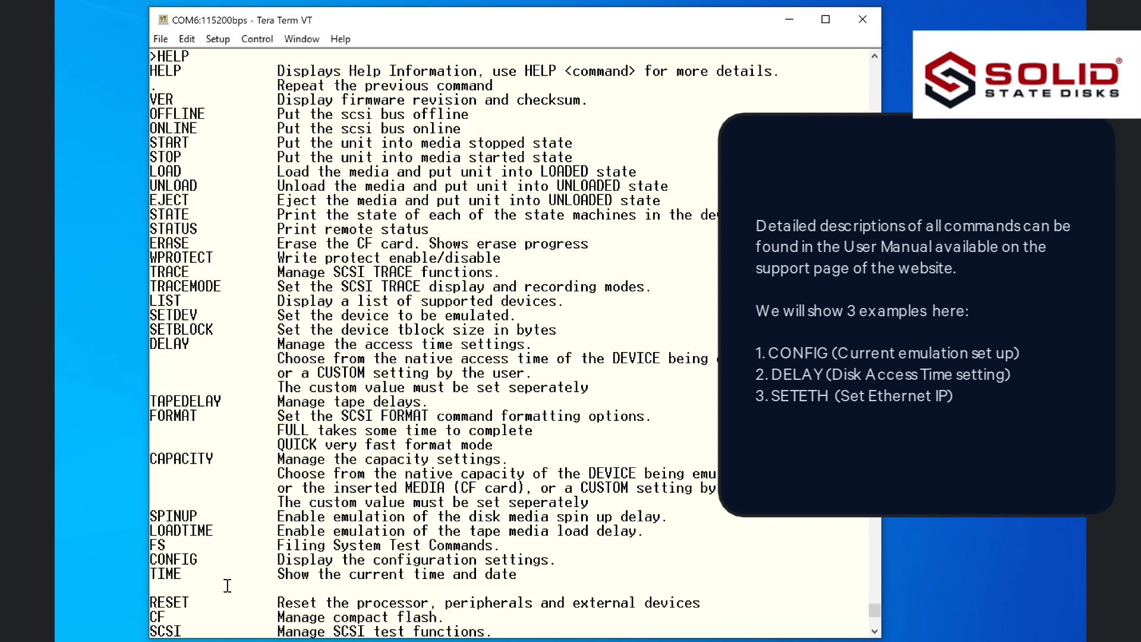
pyautogui.scroll(-3, 240, 586)
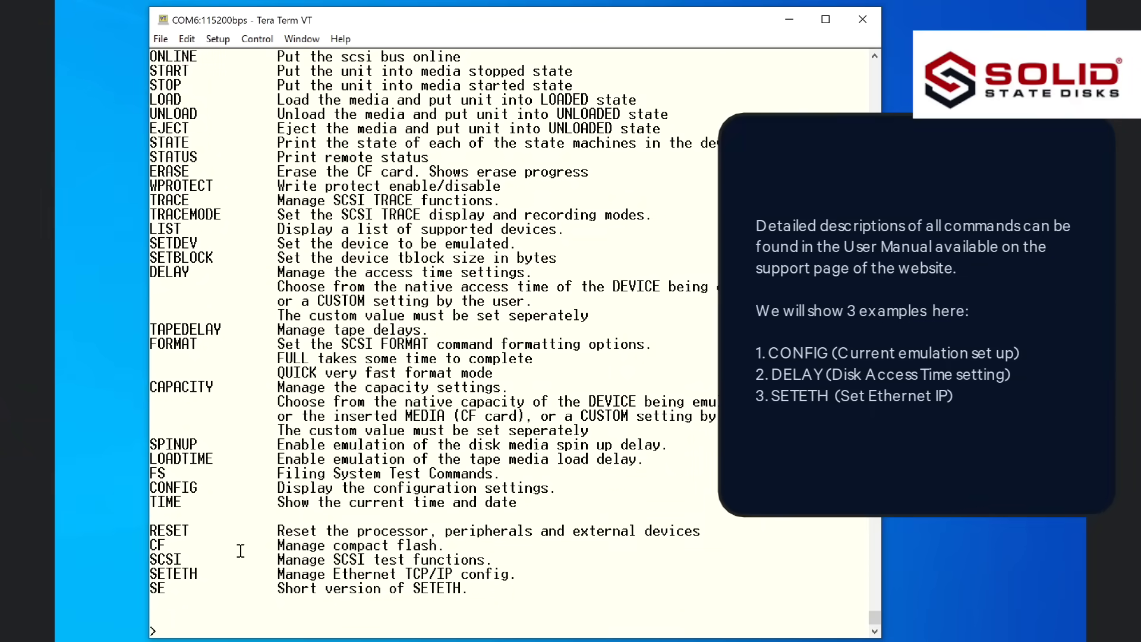